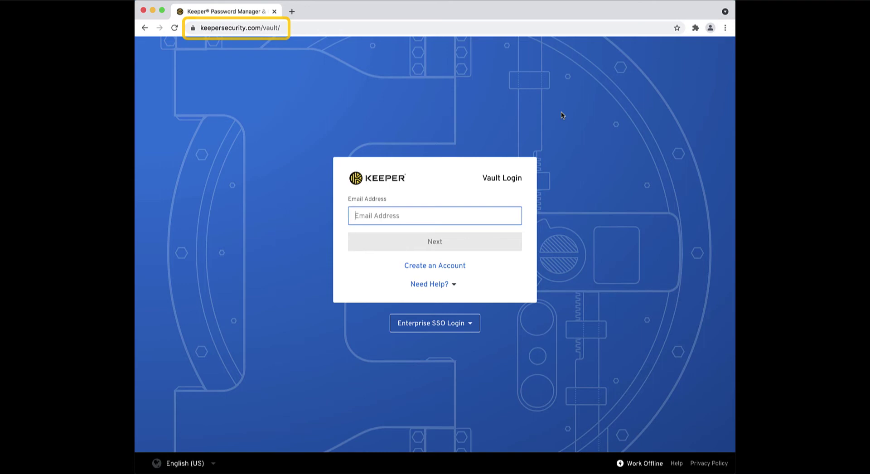
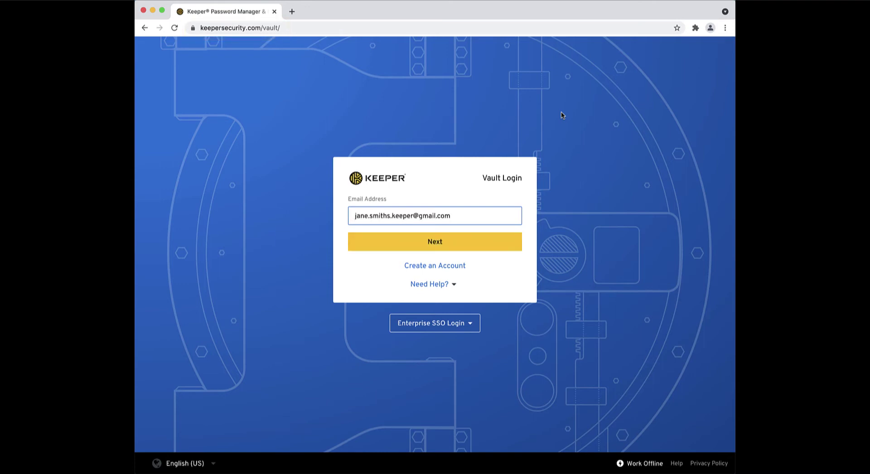
Log in with the account e-mail and master password to reach the empty vault
left_click(476, 243)
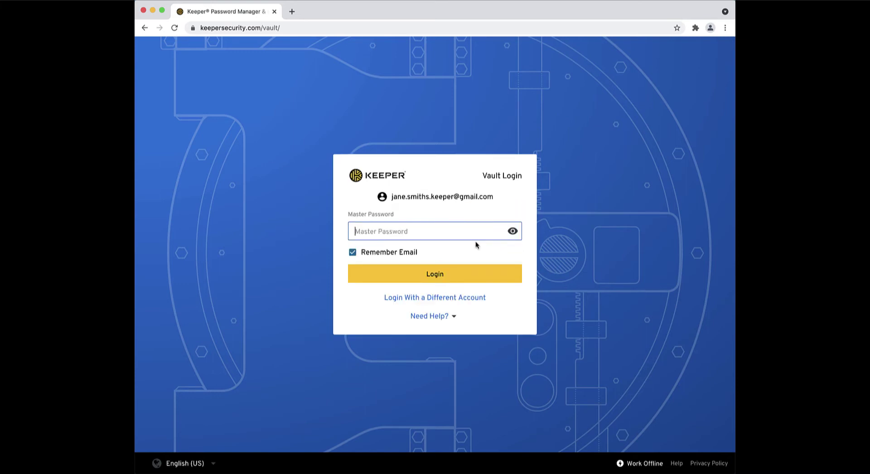
type("••••••••••••")
type("••")
key("Return")
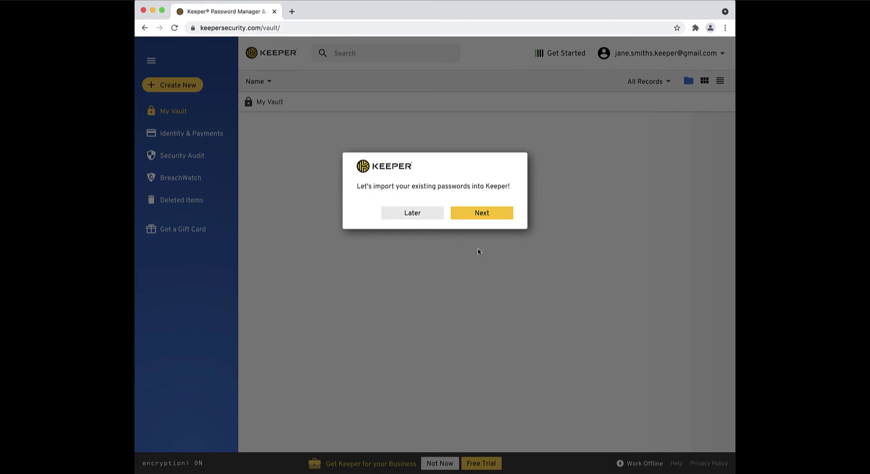
Accept the welcome prompt's offer to import existing passwords
left_click(488, 215)
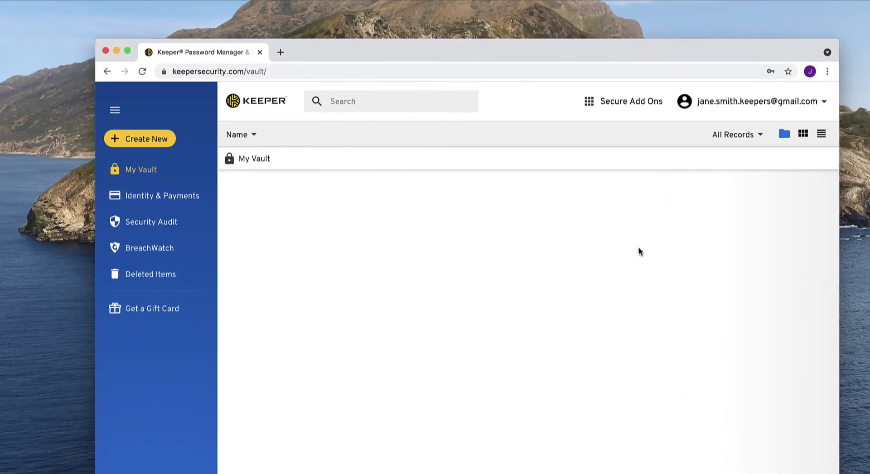
Go to Settings > Import and choose importing passwords from a web browser
left_click(720, 102)
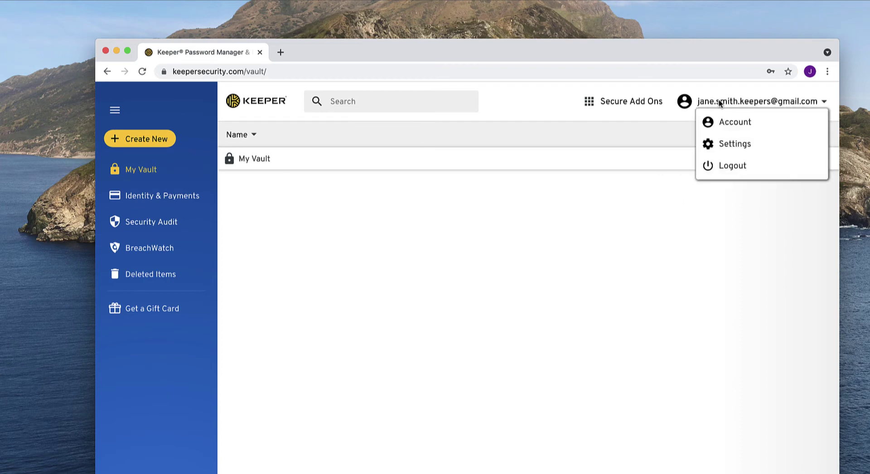
left_click(723, 144)
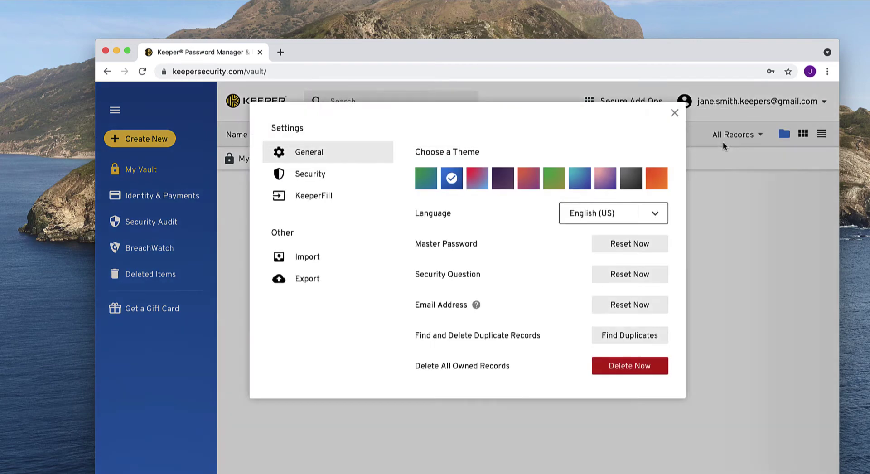
left_click(320, 260)
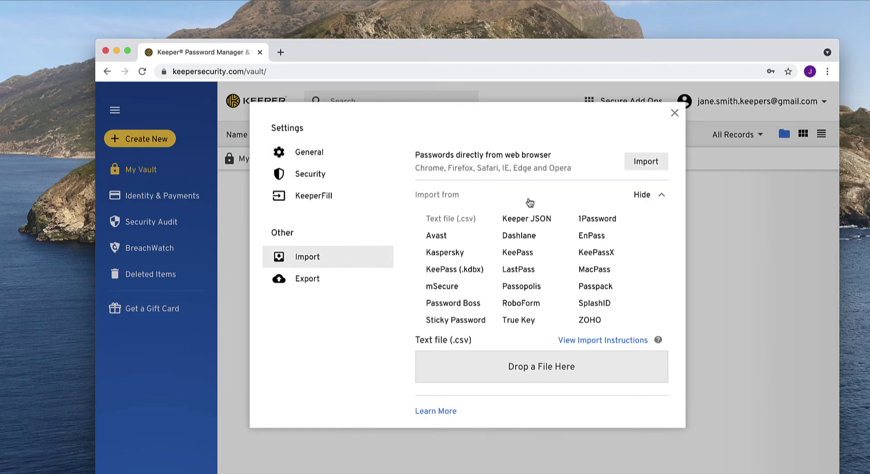
left_click(642, 166)
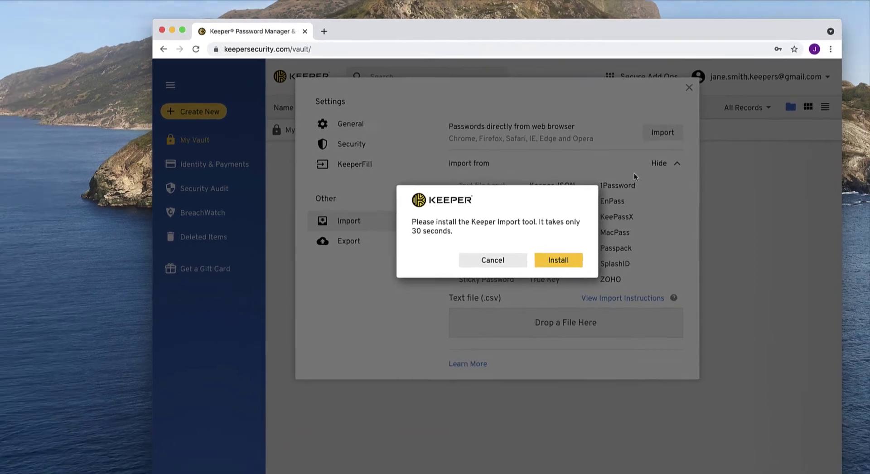
Download the Keeper Import tool, copy its import code, and open the downloaded zip
left_click(533, 299)
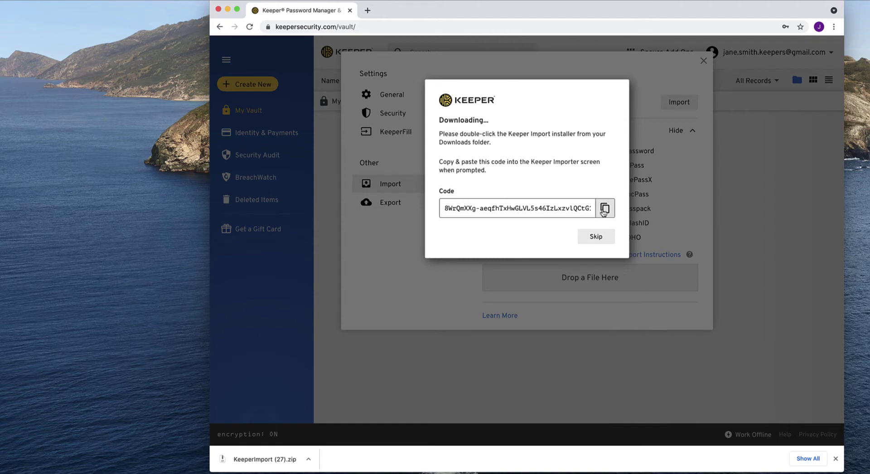
left_click(605, 209)
left_click(286, 458)
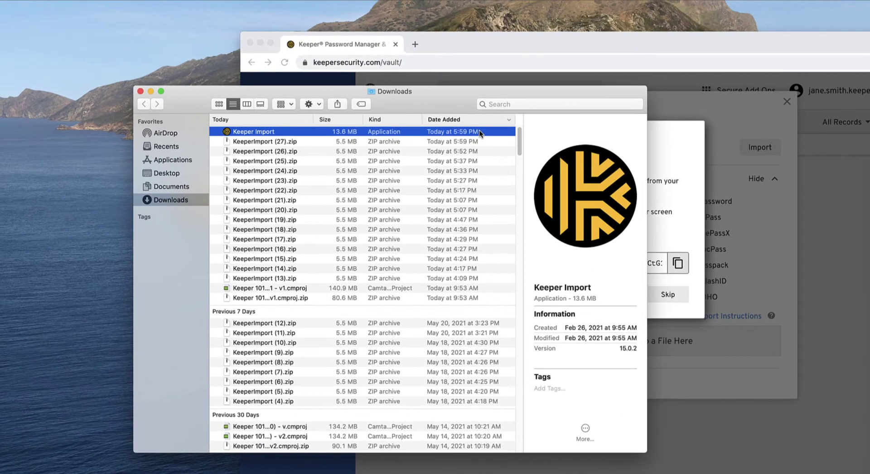
Launch Keeper Import from Downloads, approving the internet-download security warning
double_click(480, 132)
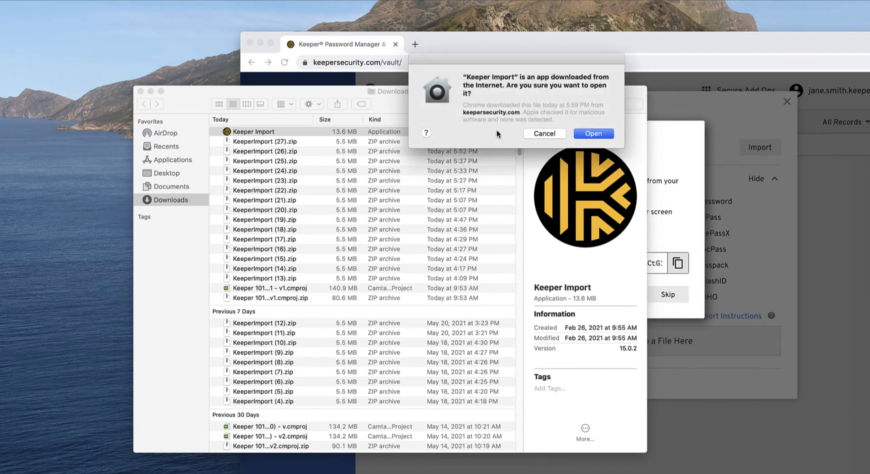
left_click(582, 134)
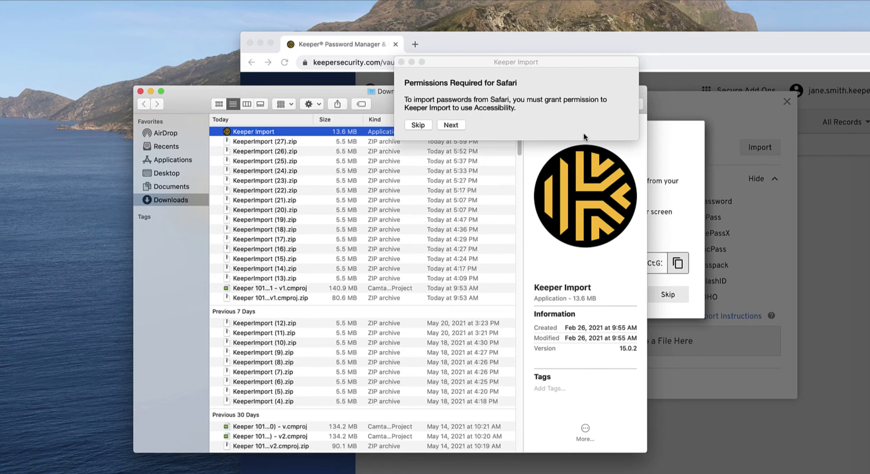
Unlock the Accessibility privacy settings with the Mac admin password
left_click(445, 126)
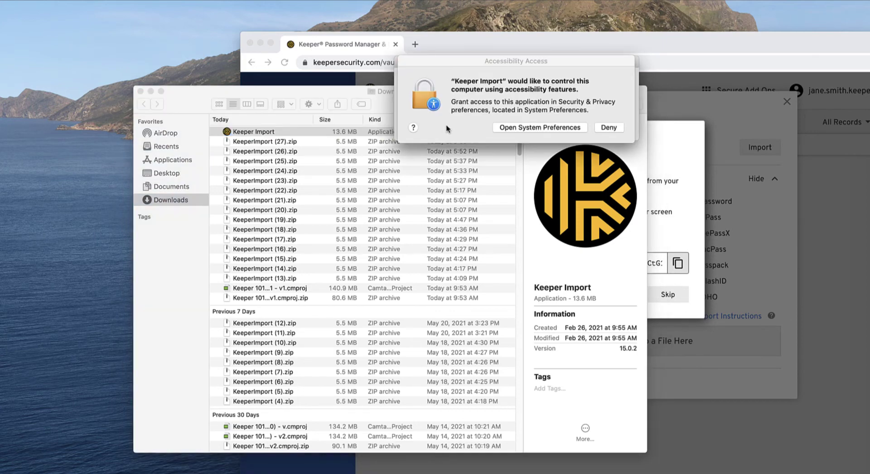
left_click(522, 128)
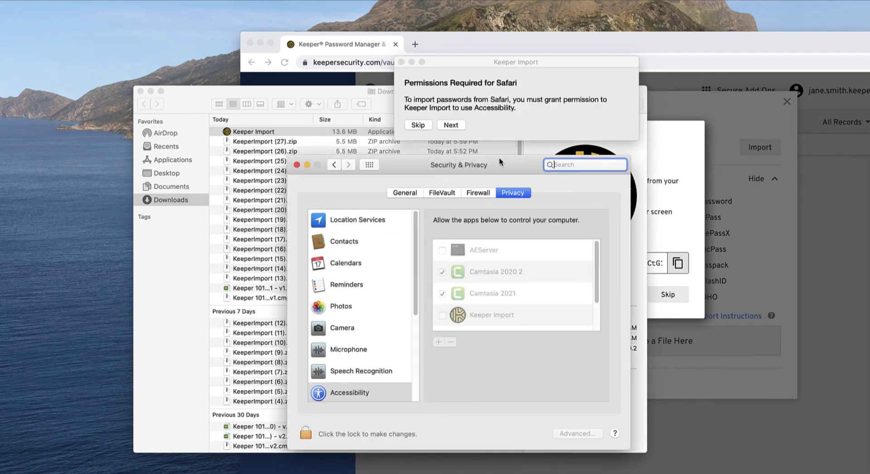
left_click(305, 434)
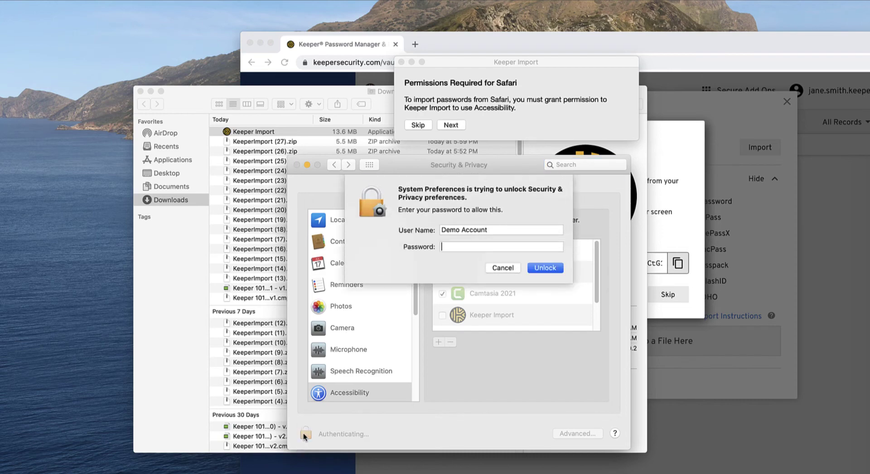
type("••••")
left_click(541, 269)
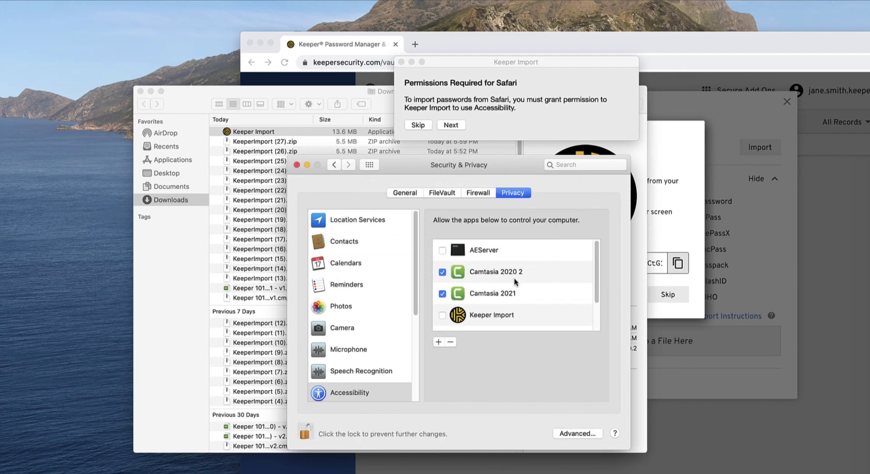
Allow Keeper Import Accessibility access, re-lock the settings, and close Security & Privacy
left_click(442, 315)
left_click(307, 433)
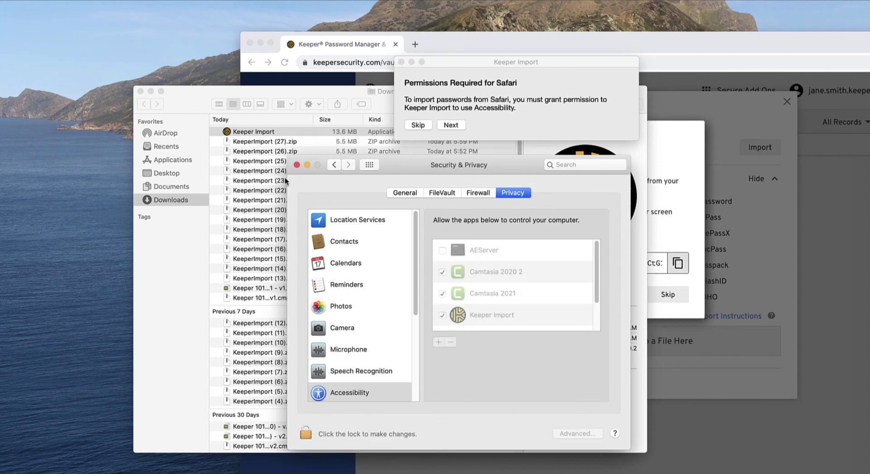
left_click(297, 164)
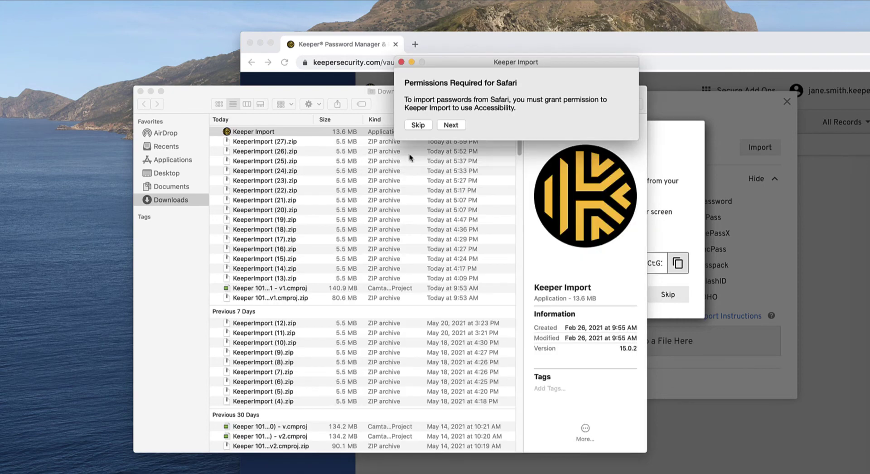
Start the Safari import and unlock Safari's saved passwords with the Mac account password
left_click(455, 124)
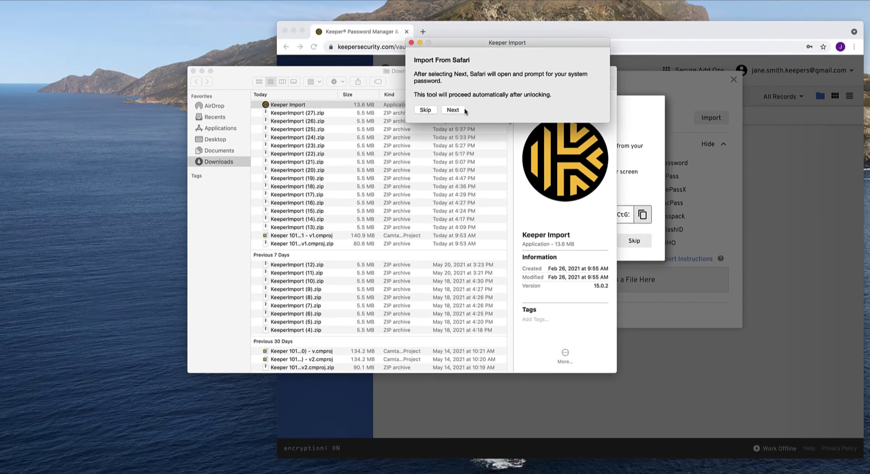
left_click(459, 110)
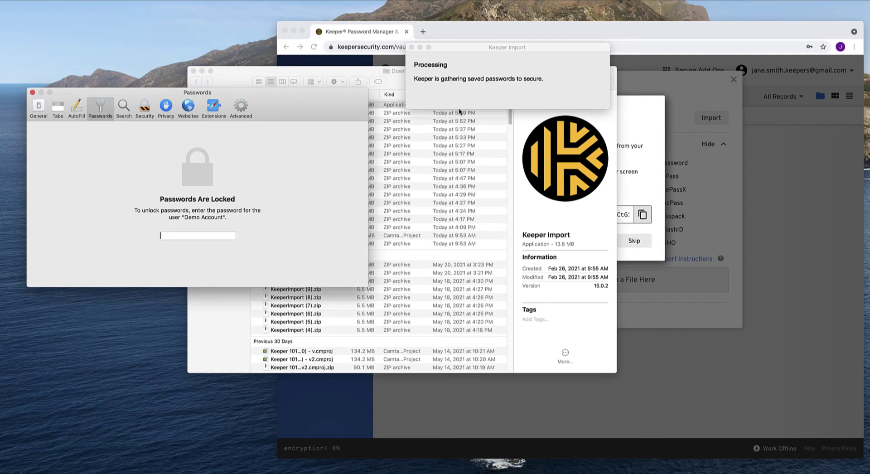
type("password")
key("Return")
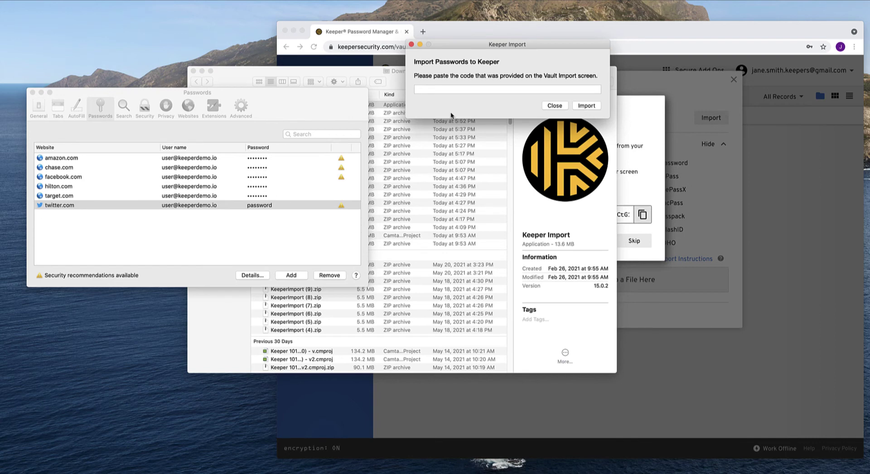
Paste the vault import code and send the Safari passwords to Keeper
left_click(456, 90)
key("super+v")
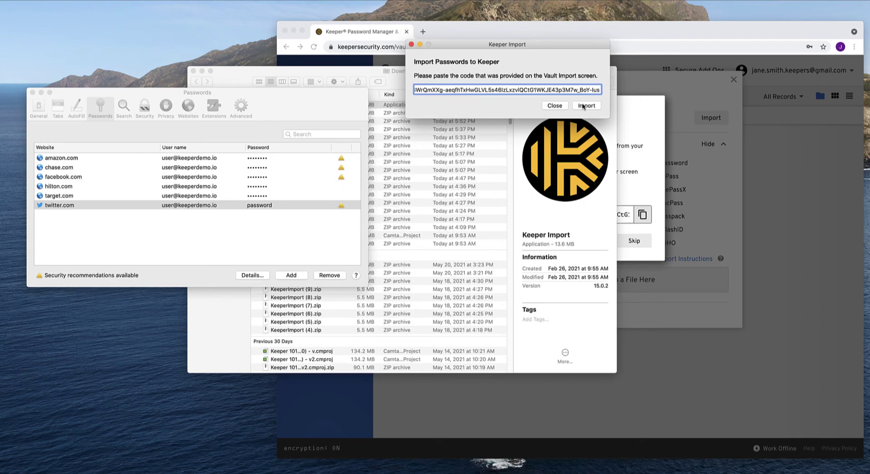
left_click(583, 106)
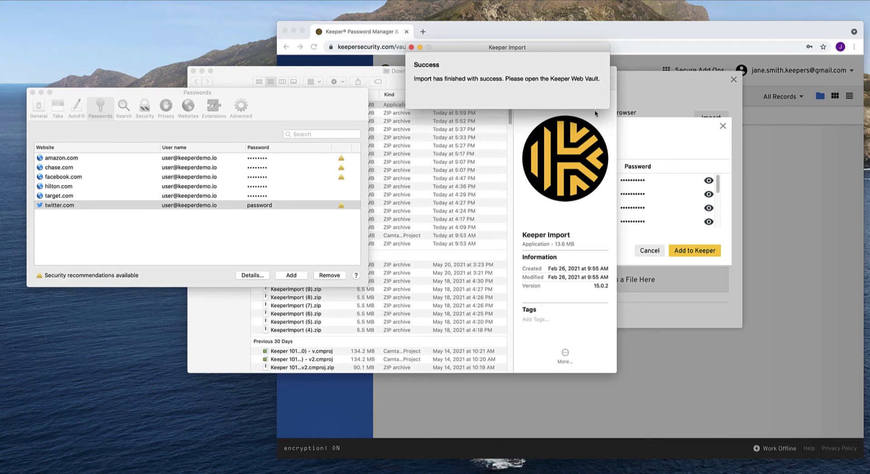
Close the import success message, Safari's password preferences, and the Downloads window
left_click(411, 47)
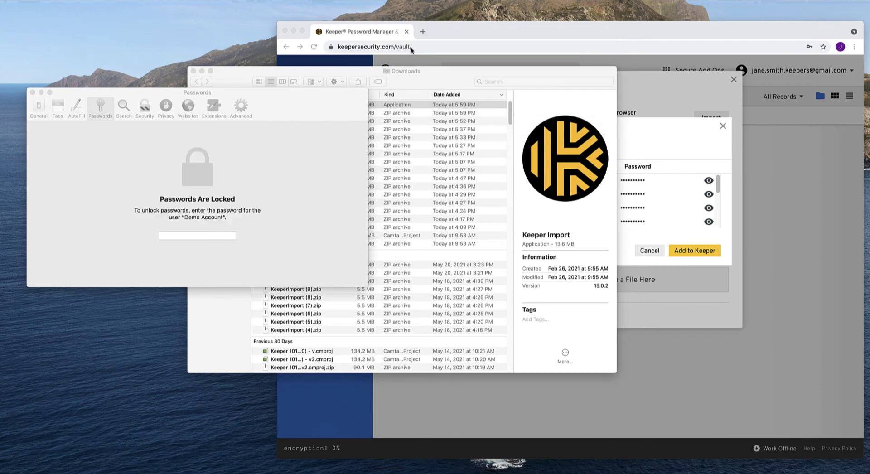
left_click(32, 93)
left_click(193, 71)
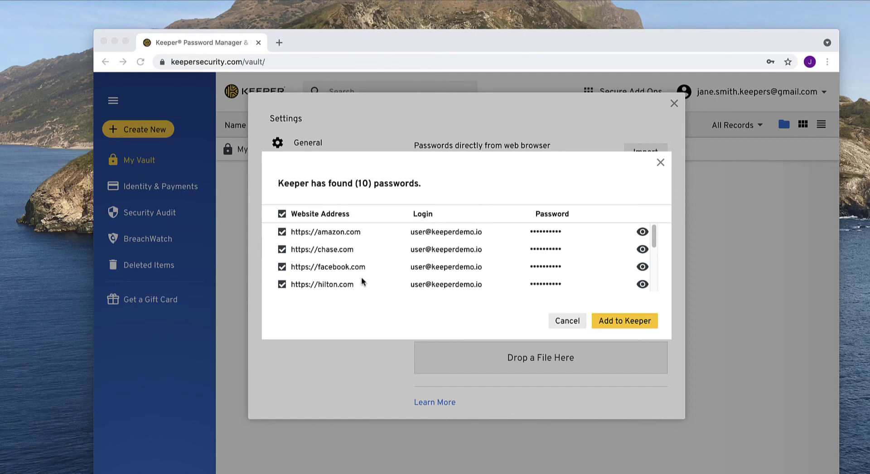
Uncheck hilton.com and hellofresh, then add the remaining found passwords to Keeper
left_click(282, 284)
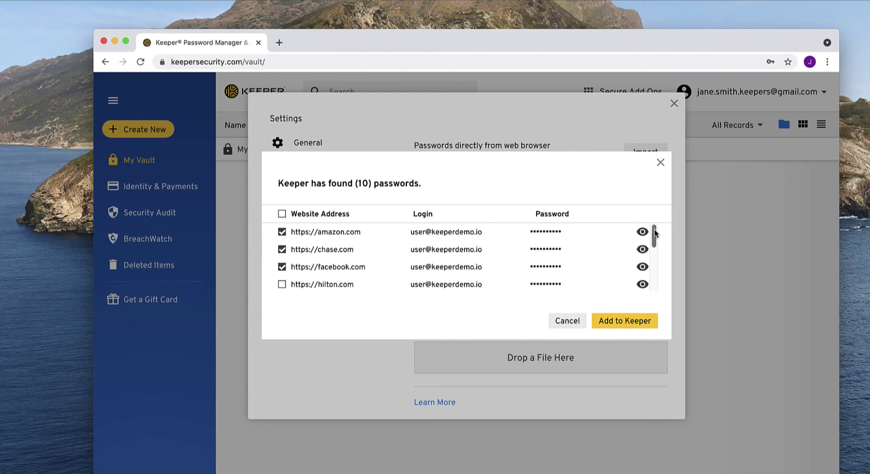
left_click_drag(654, 234, 655, 255)
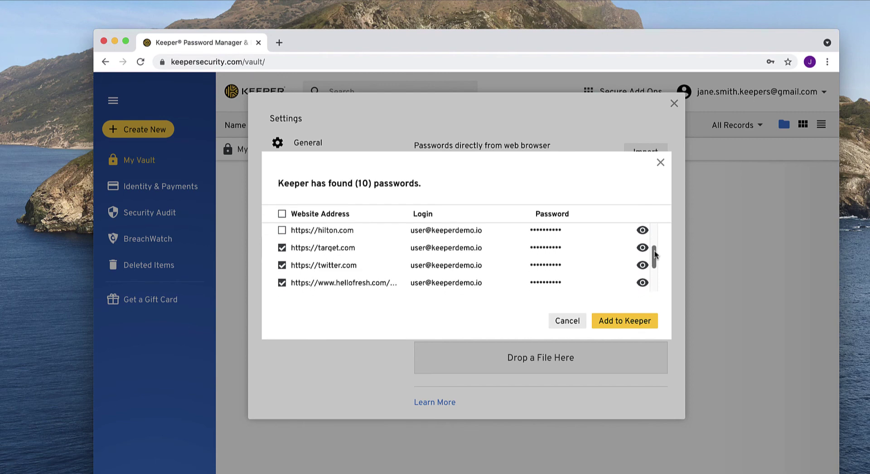
left_click(281, 285)
left_click(617, 323)
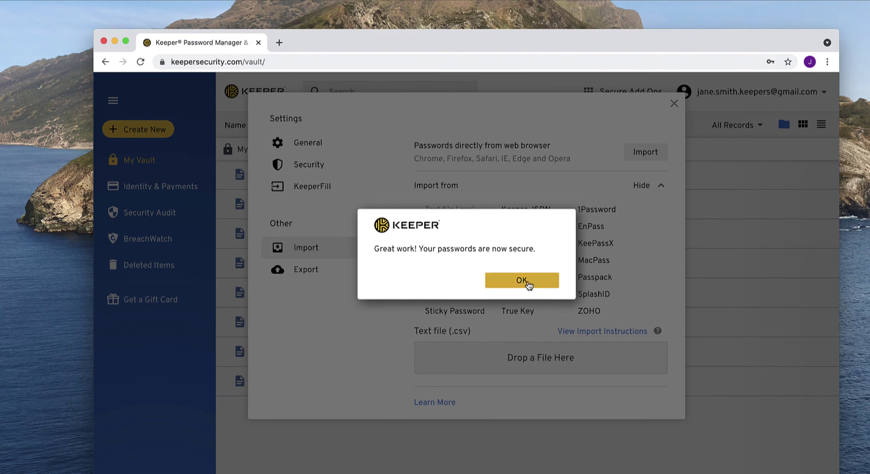
Dismiss the Great work message, close Settings, and open the chase.com login record
left_click(522, 281)
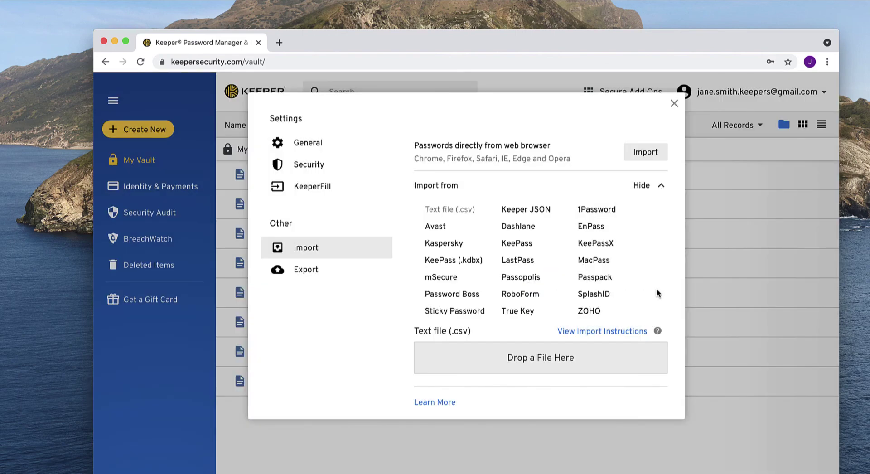
left_click(674, 103)
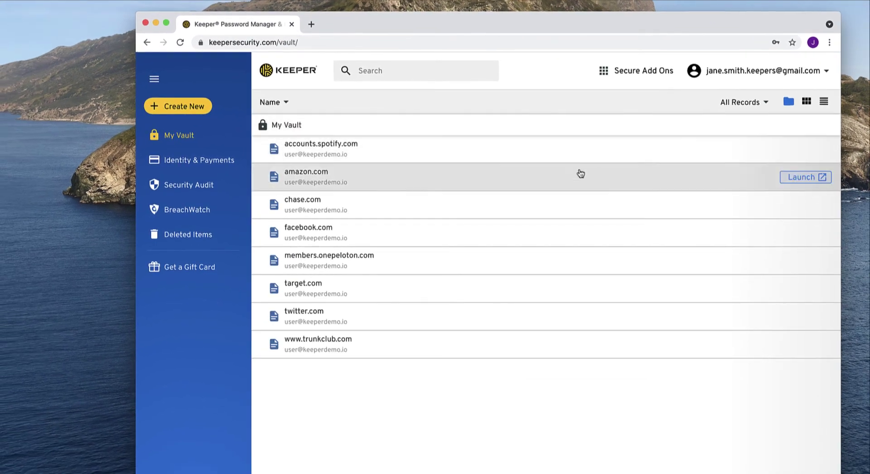
left_click(494, 216)
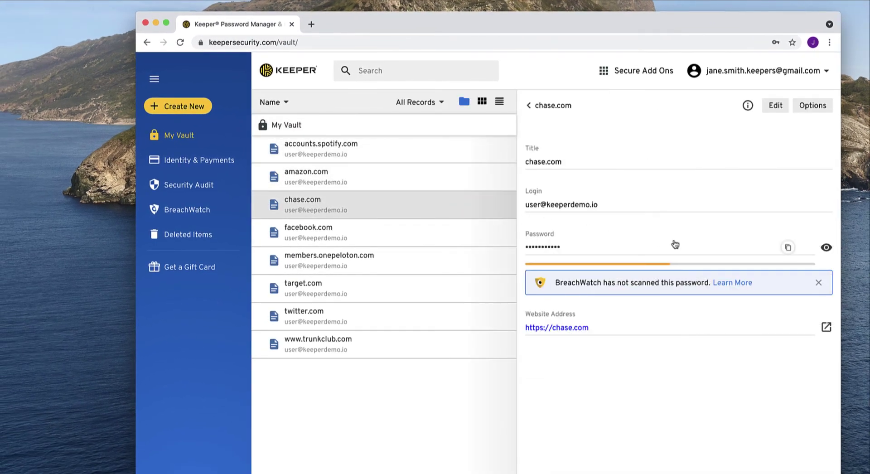